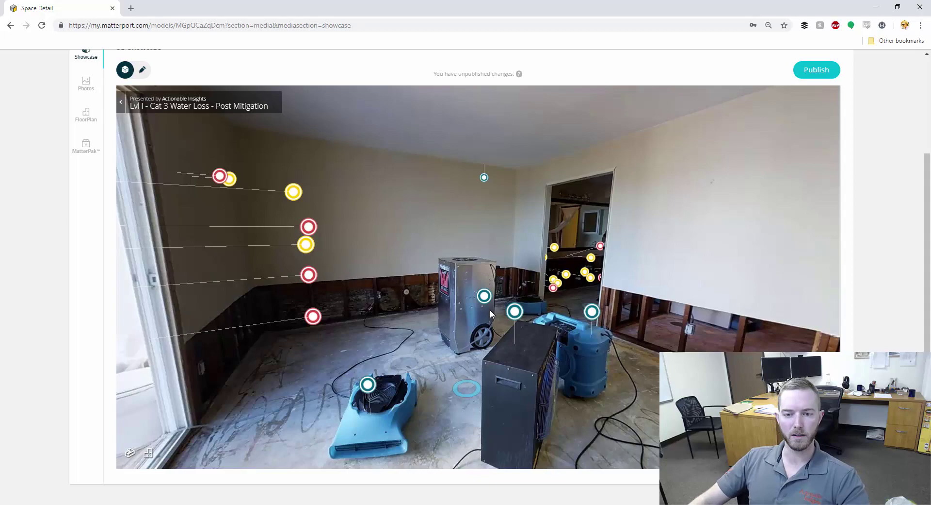
Step: Walk past the floor fans to the dehumidifier and read the Cabinet Activities tag
click(478, 330)
click(495, 359)
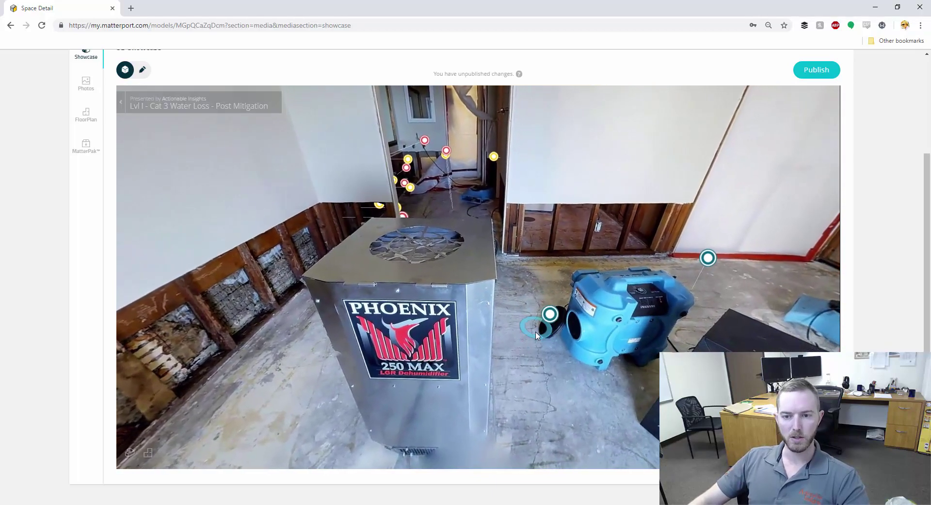
click(513, 289)
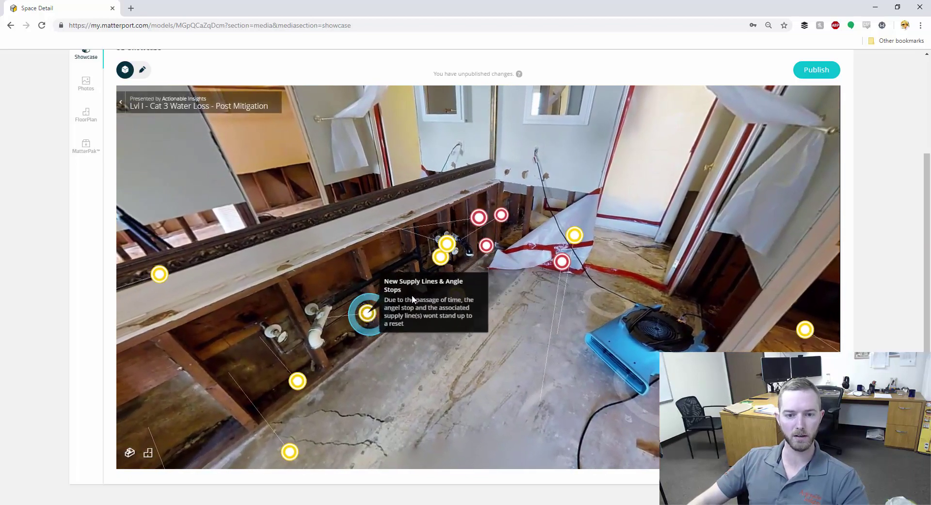
click(446, 248)
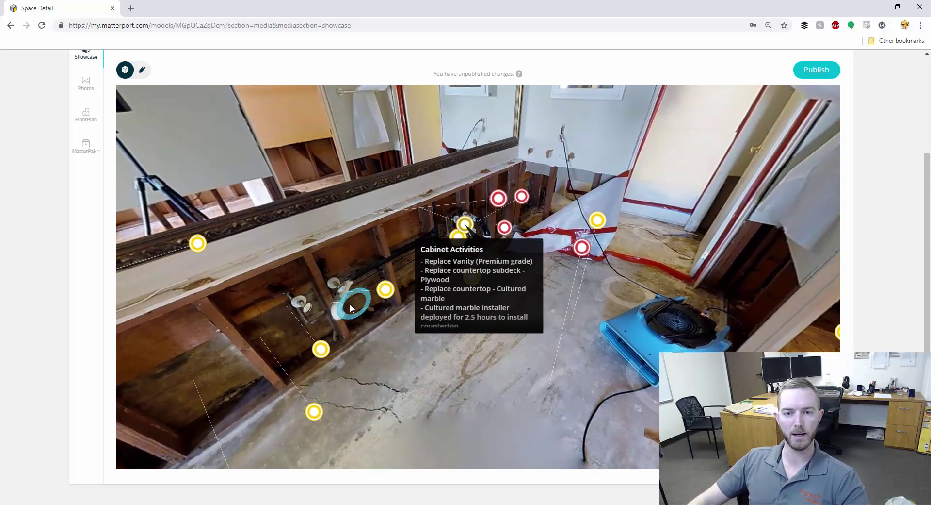
Step: Cross the floor past the black machine to the doorway by the wall-ceiling corner
click(347, 304)
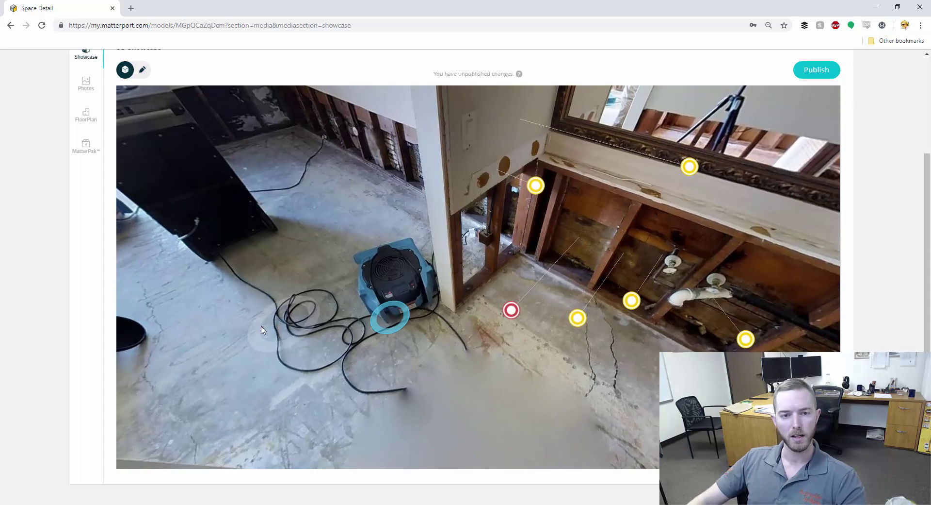
click(263, 330)
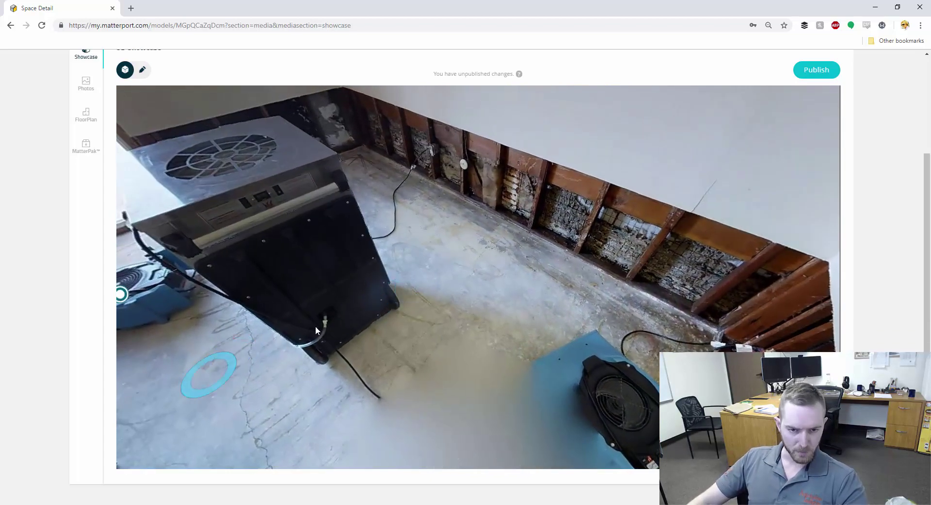
click(315, 330)
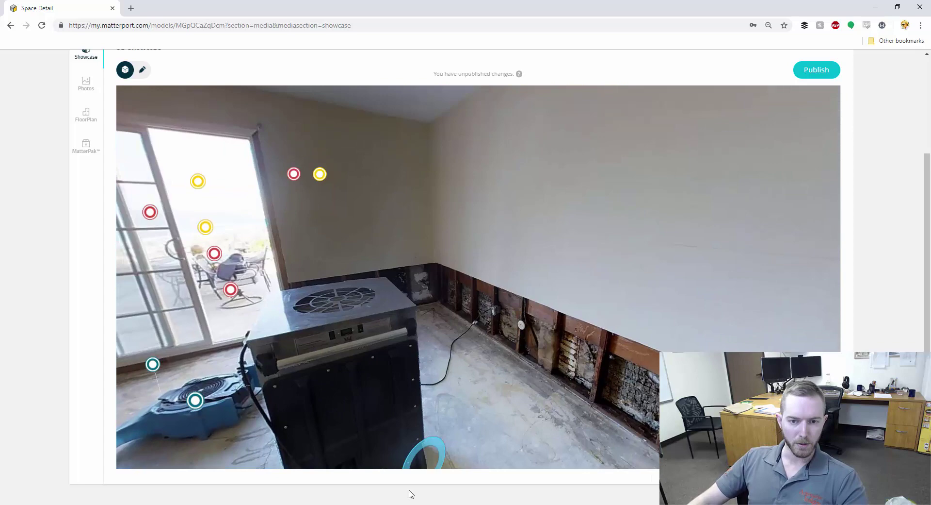
click(345, 328)
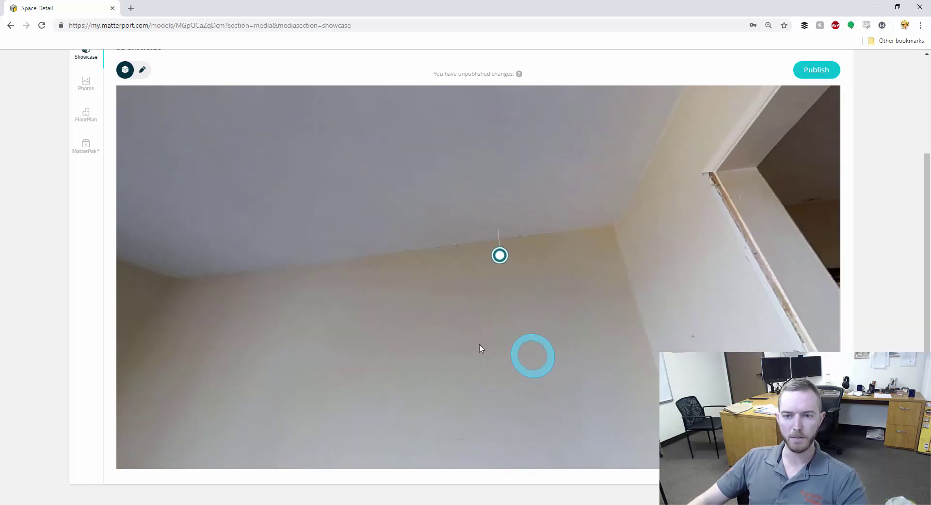
click(480, 347)
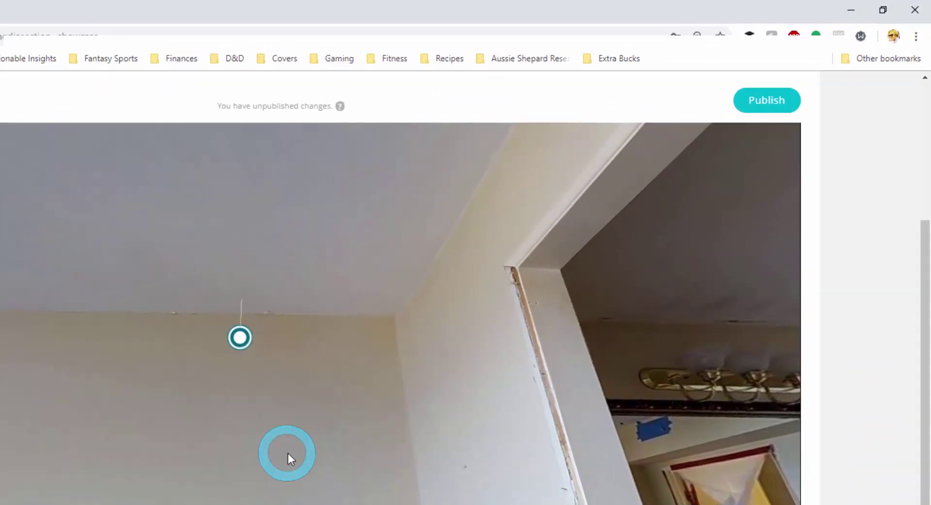
Step: Show the Link to location panel with U and copy its URL
key(u)
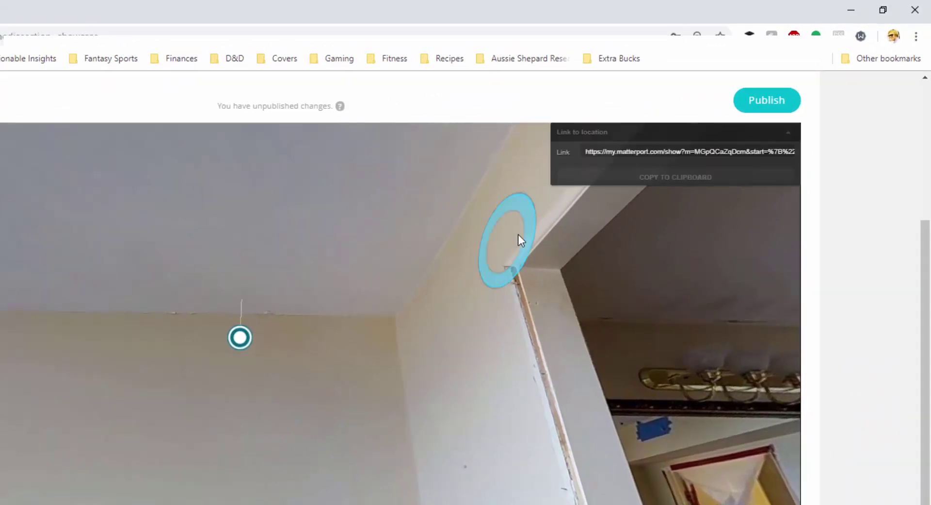
click(583, 173)
click(582, 173)
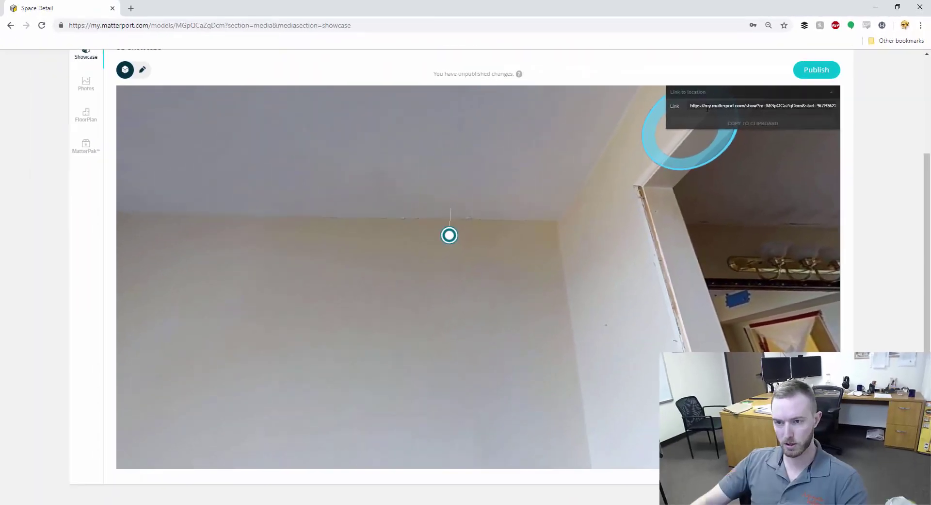
click(707, 109)
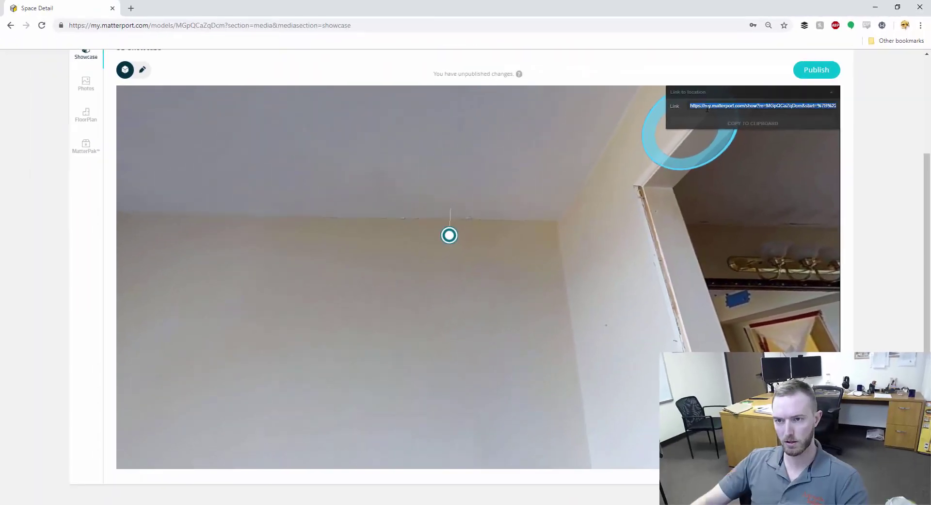
click(738, 123)
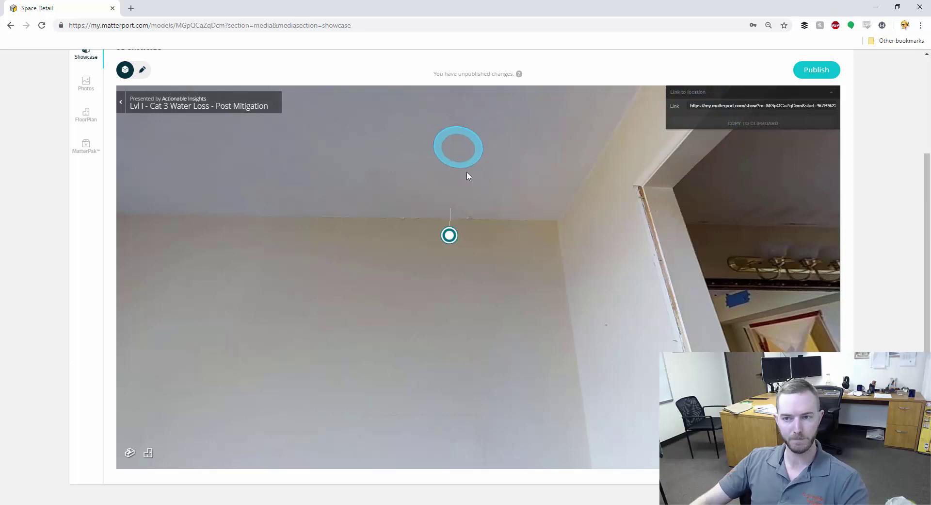
Step: Look at the Ceiling impacted tag, then head back toward the glass door
drag(446, 233, 460, 232)
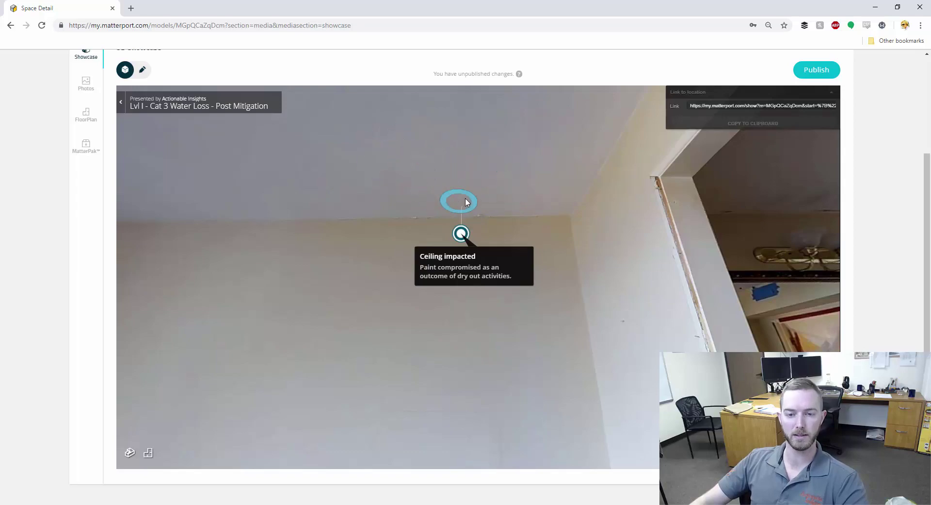
click(383, 233)
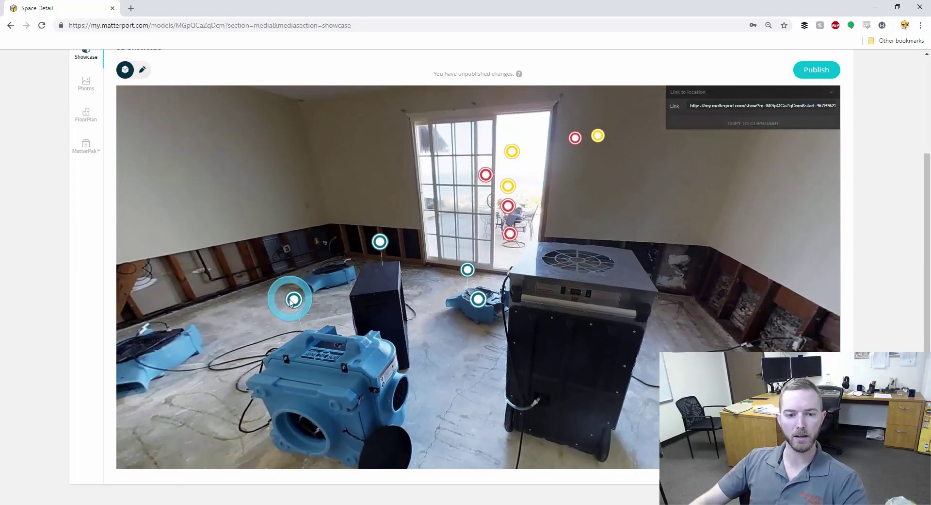
mouse_move(241, 276)
mouse_down()
mouse_move(384, 299)
mouse_move(580, 301)
mouse_move(298, 353)
mouse_up()
click(298, 353)
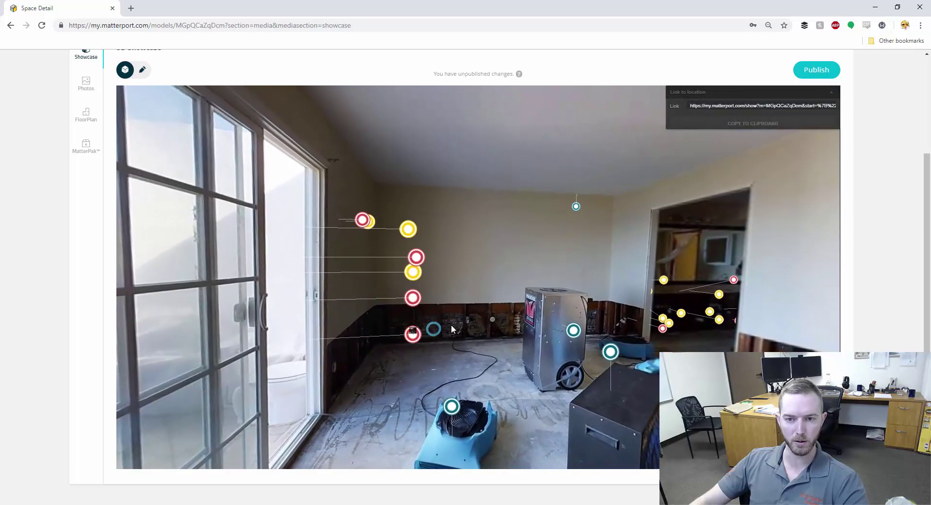
Step: Paste the copied location link into a new browser tab and load it
click(131, 8)
key(ctrl+v)
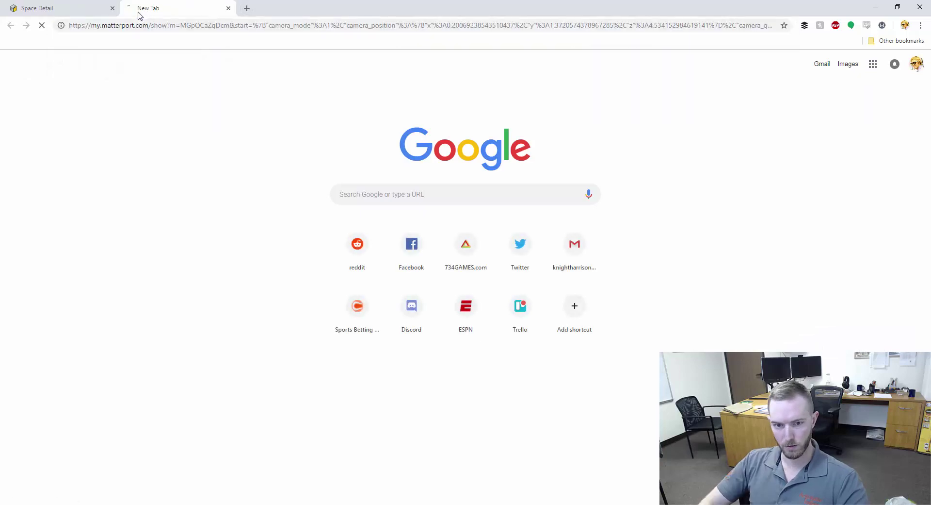
key(Return)
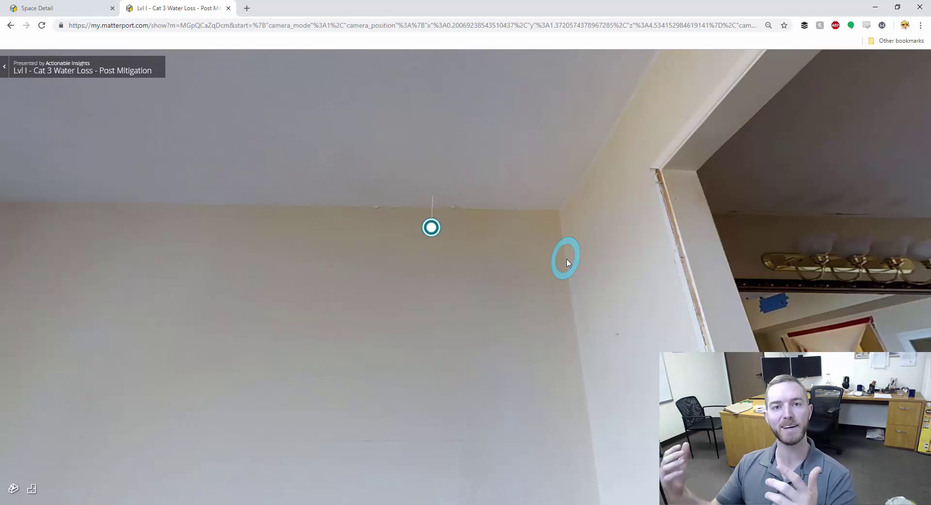
Step: Show the location link, then walk toward the sliding door and turn to face the room
click(402, 409)
key(u)
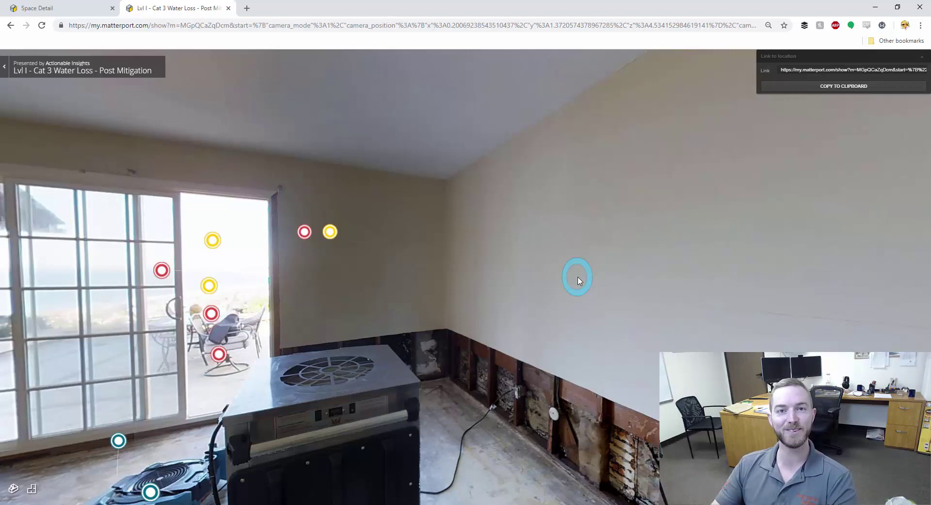
click(606, 287)
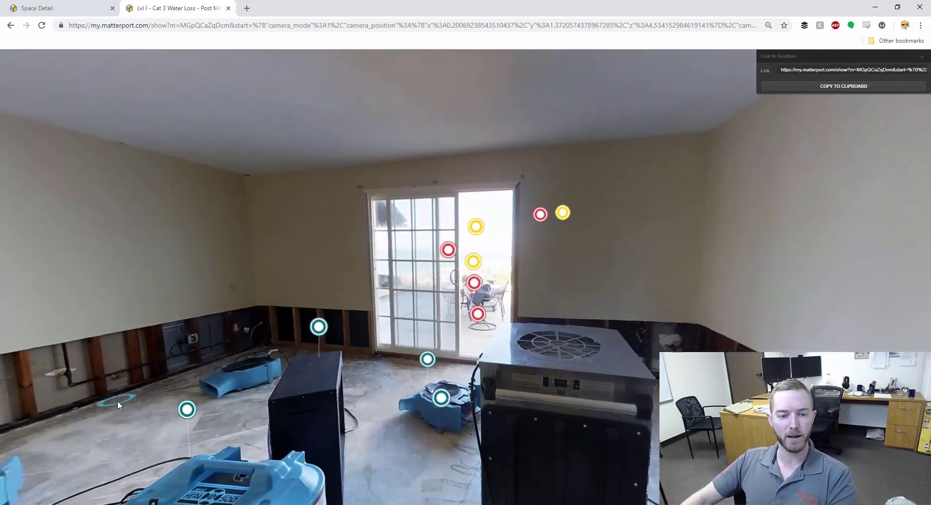
click(600, 327)
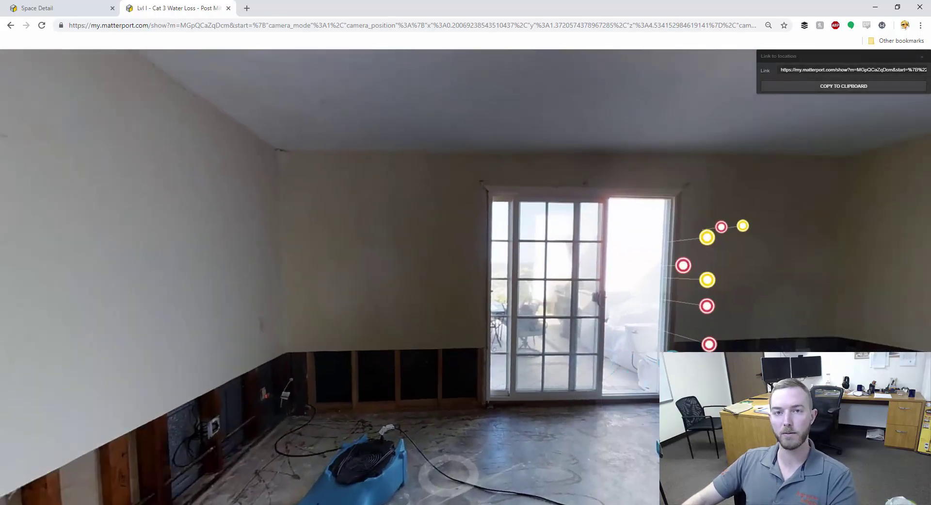
drag(645, 359, 331, 334)
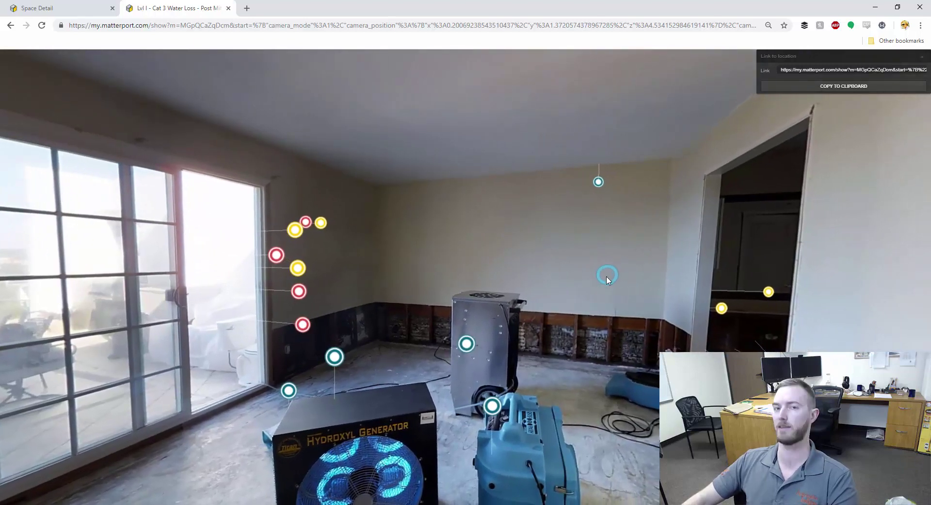